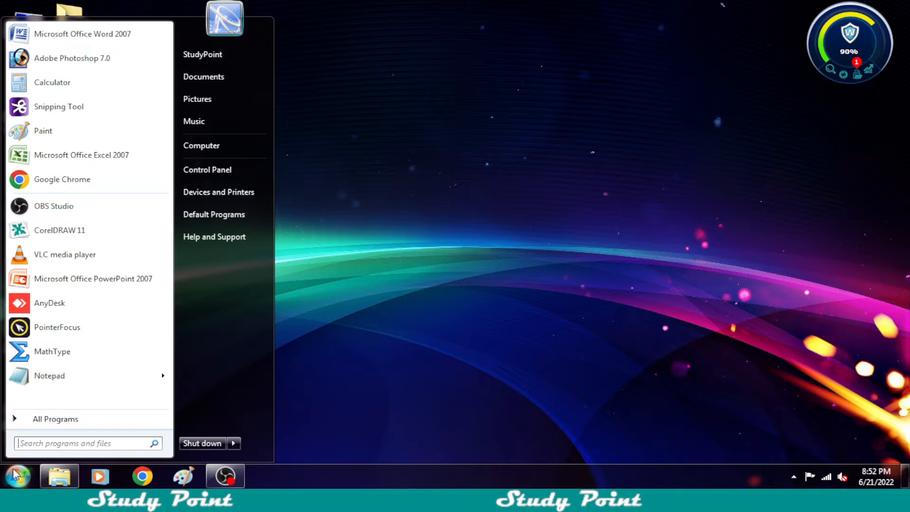
# - Open picture 1 from the MsPaint pictures folder in Paint and enlarge the canvas to 1350 × 552 px
pyautogui.click(56, 141)
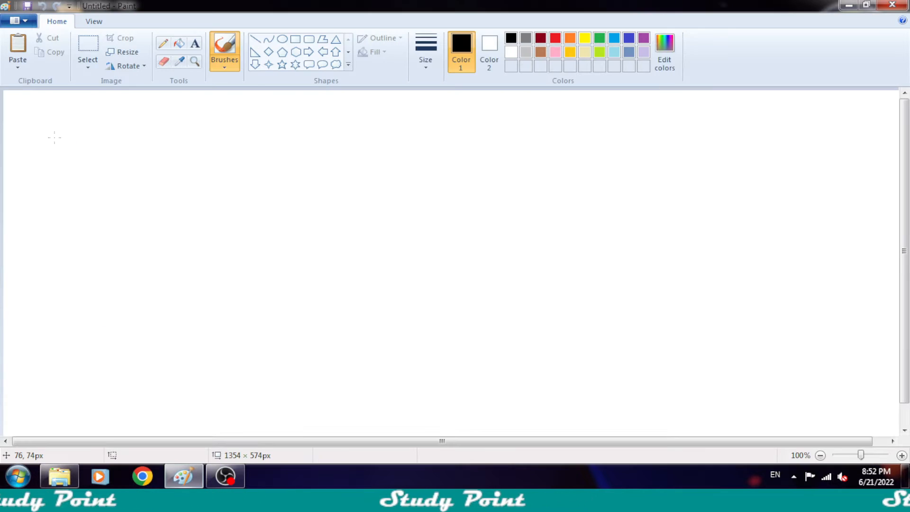
pyautogui.click(19, 21)
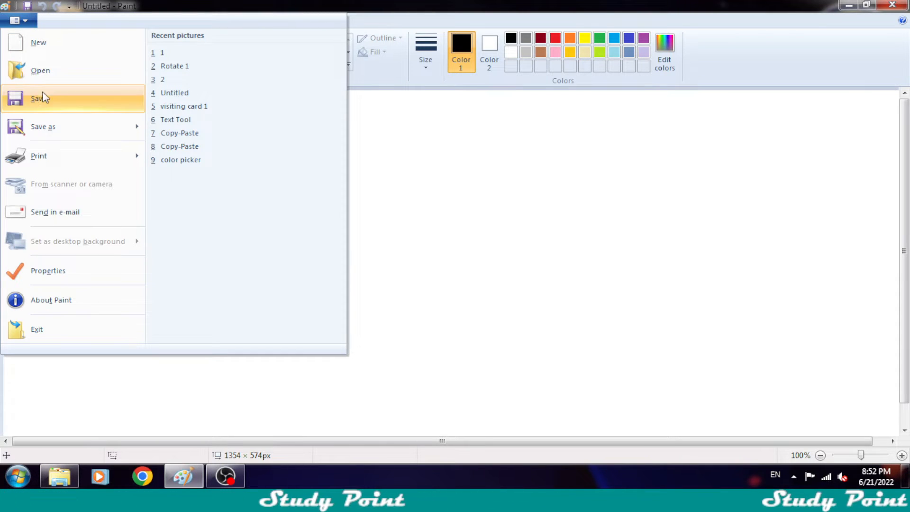
pyautogui.click(40, 70)
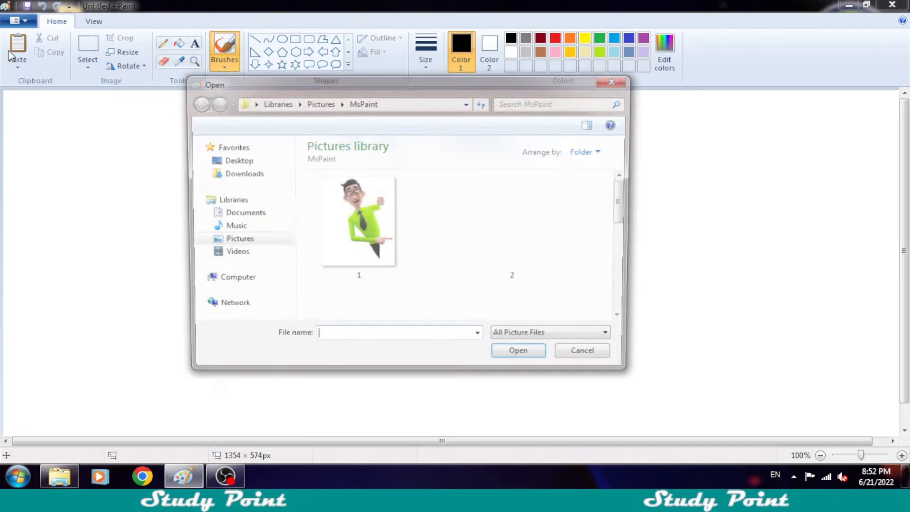
pyautogui.click(353, 217)
pyautogui.doubleClick(353, 217)
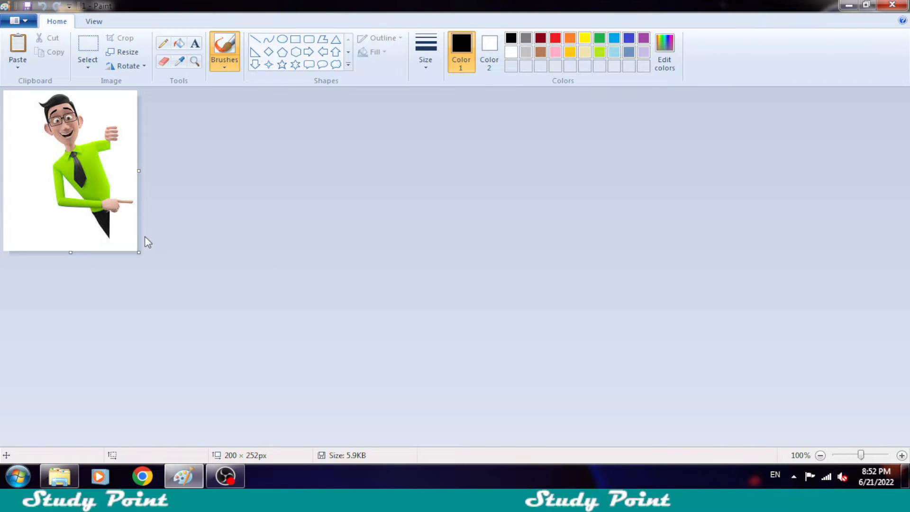
pyautogui.moveTo(137, 253); pyautogui.dragTo(902, 457)
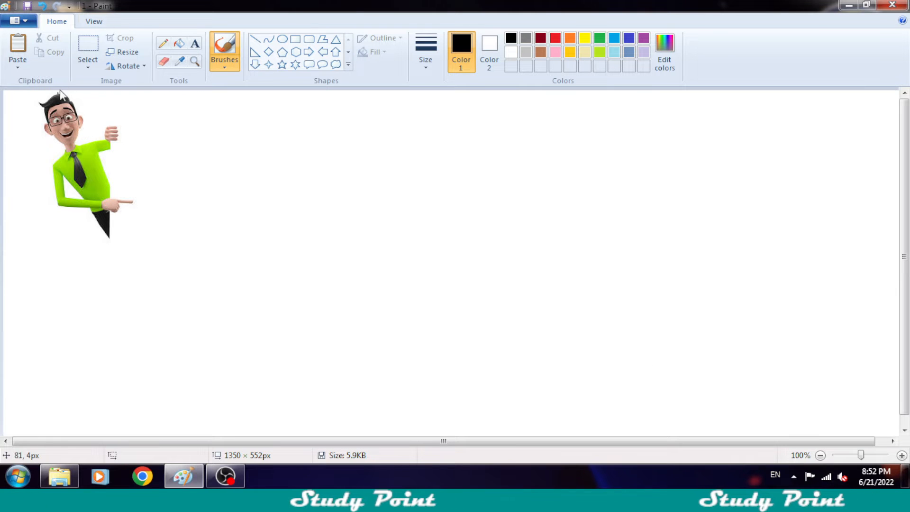
# - Turn on transparent selection and move the cartoon man to the right part of the canvas
pyautogui.click(93, 41)
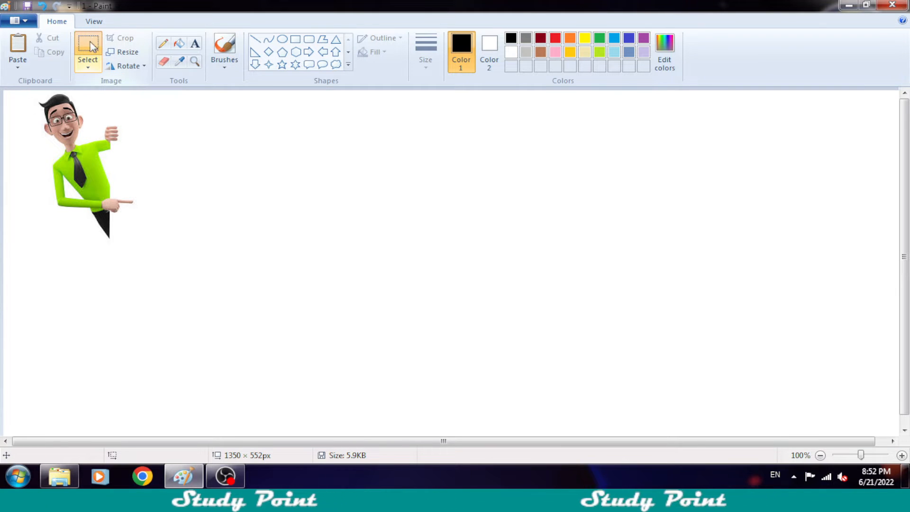
pyautogui.click(83, 69)
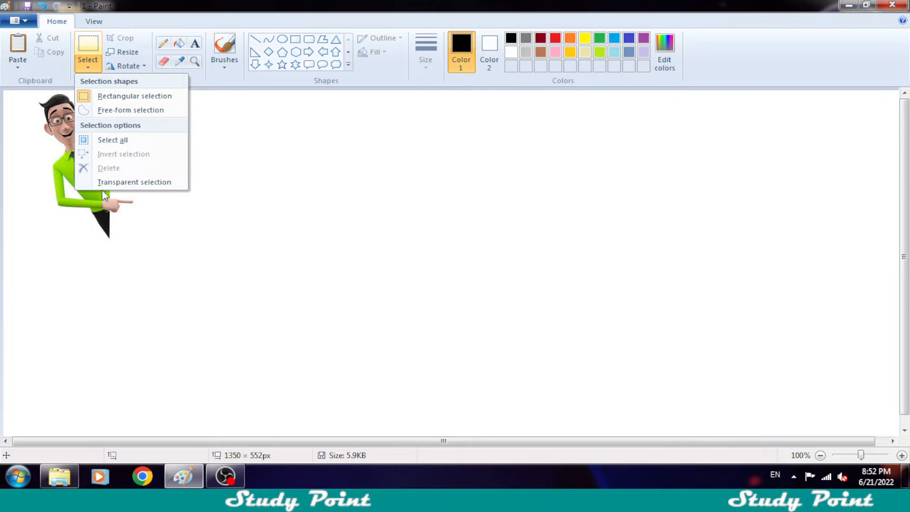
pyautogui.click(130, 183)
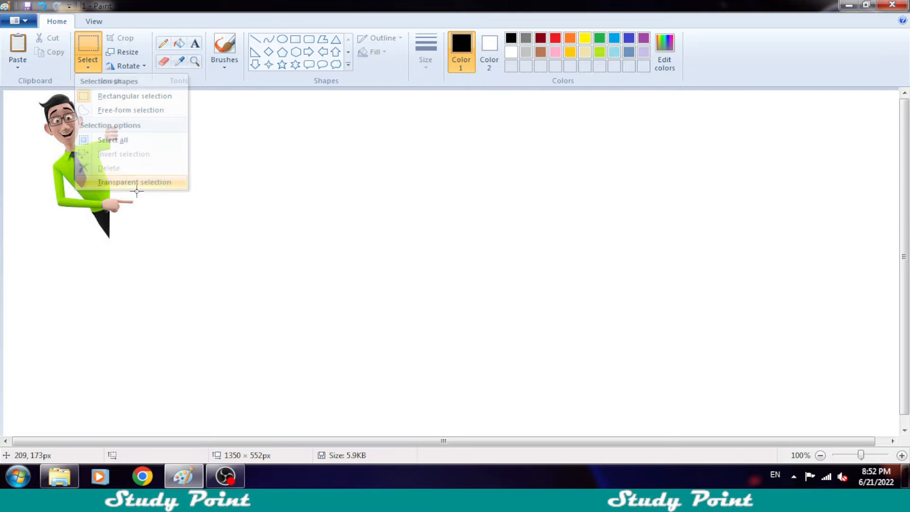
pyautogui.moveTo(187, 294); pyautogui.dragTo(2, 90)
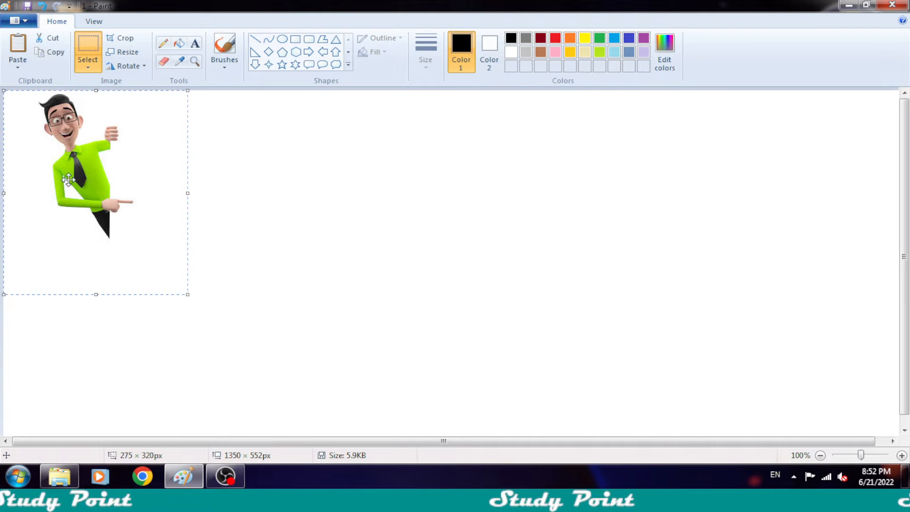
pyautogui.moveTo(93, 197); pyautogui.dragTo(679, 213)
pyautogui.click(577, 276)
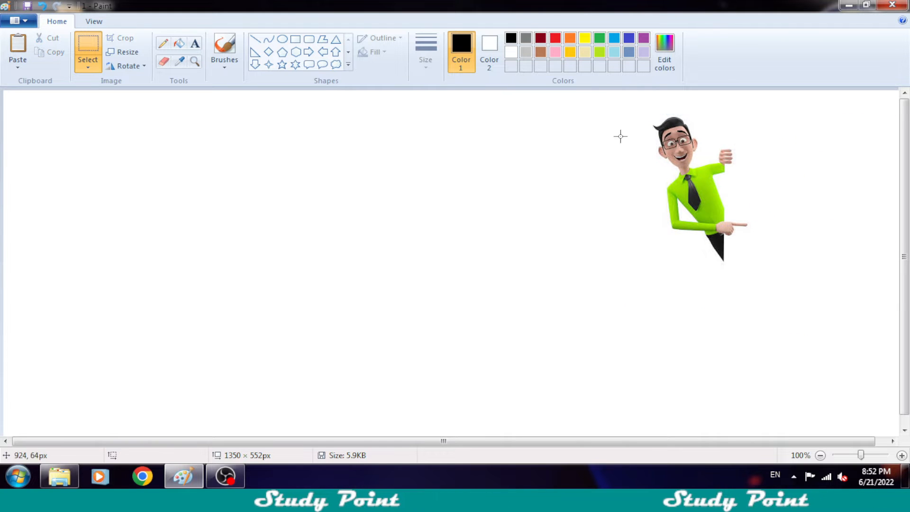
# - Copy the man with a rectangular selection of about 491 × 432 px and paste a duplicate near the middle of the canvas
pyautogui.moveTo(590, 92); pyautogui.dragTo(641, 117)
pyautogui.moveTo(483, 117); pyautogui.dragTo(462, 123)
pyautogui.moveTo(516, 92); pyautogui.dragTo(845, 288)
pyautogui.moveTo(852, 335); pyautogui.dragTo(849, 366)
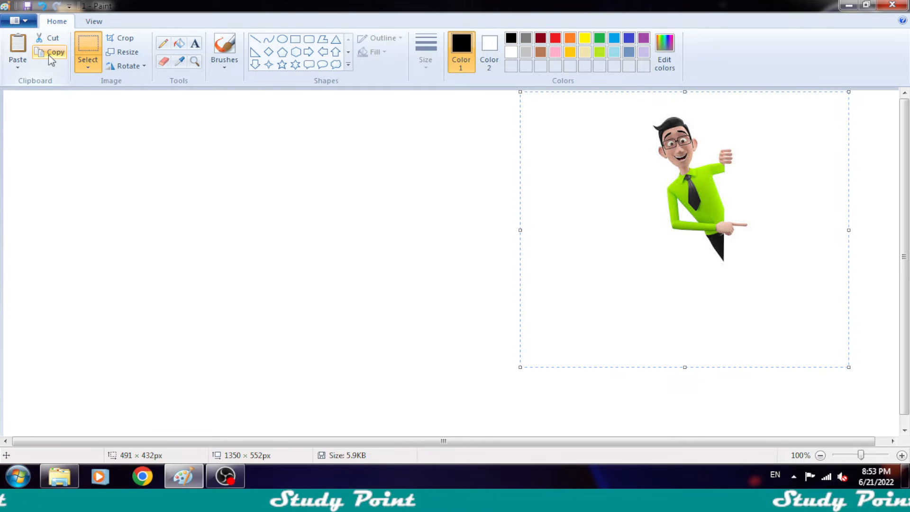
pyautogui.click(24, 48)
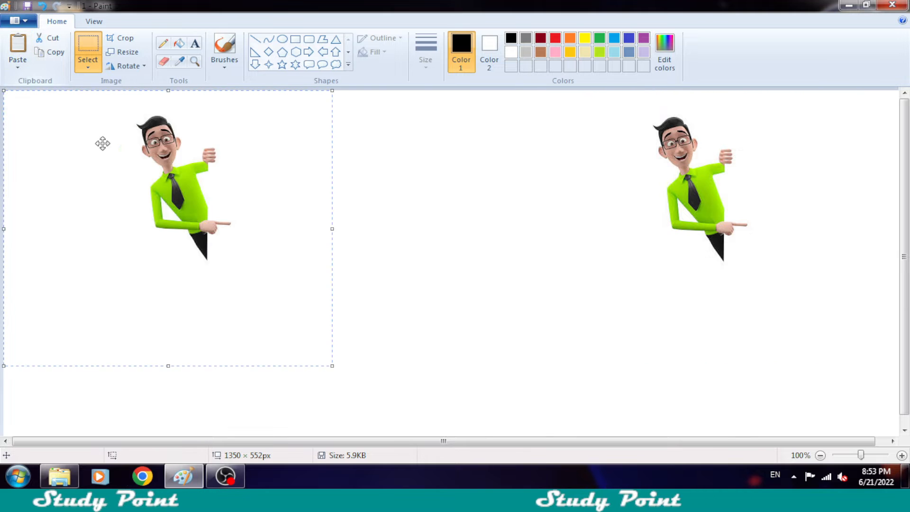
pyautogui.moveTo(140, 182); pyautogui.dragTo(331, 197)
# - Rotate the pasted man right 90° and place it in the upper middle of the canvas
pyautogui.click(134, 67)
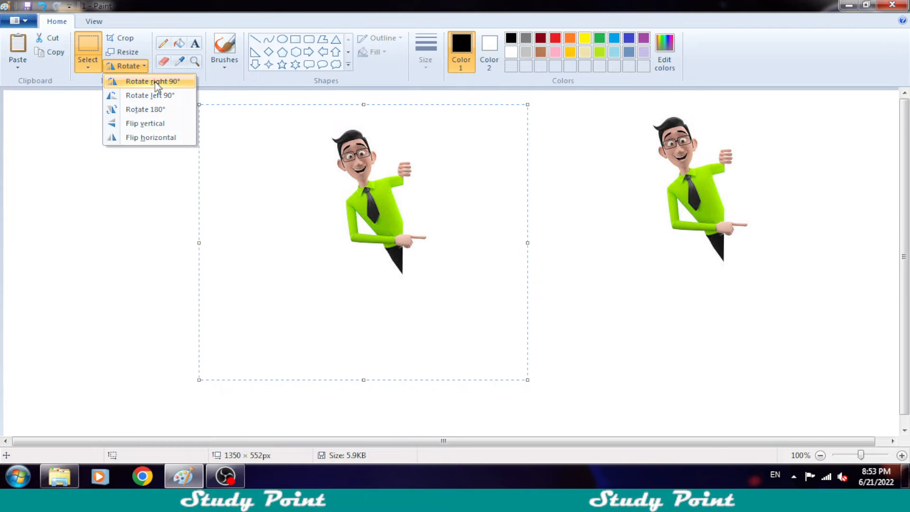
pyautogui.click(156, 83)
pyautogui.moveTo(428, 279); pyautogui.dragTo(395, 190)
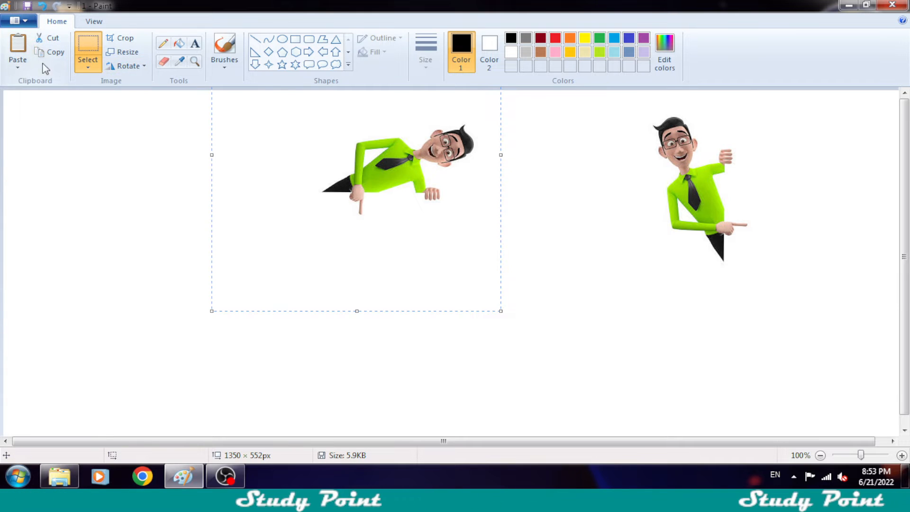
# - Paste another copy of the man, rotate it left 90° and place it just below the sideways man
pyautogui.click(18, 52)
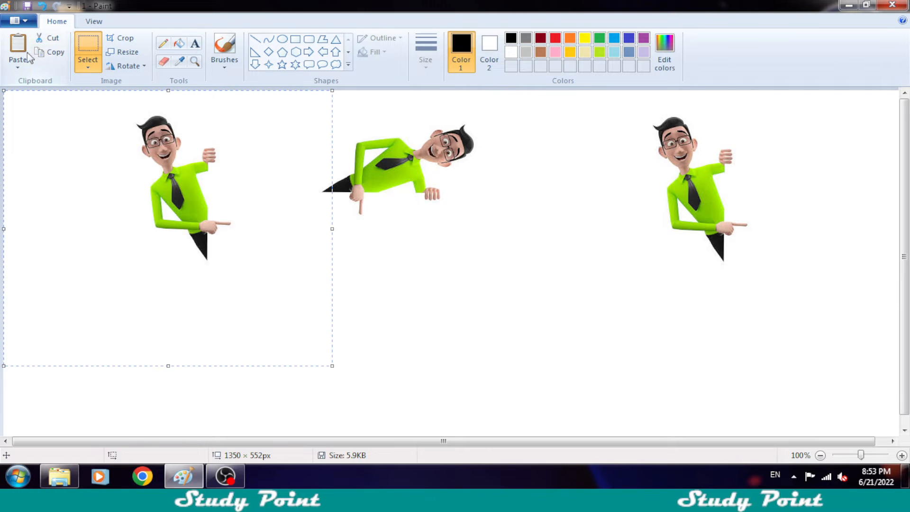
pyautogui.click(140, 67)
pyautogui.click(166, 100)
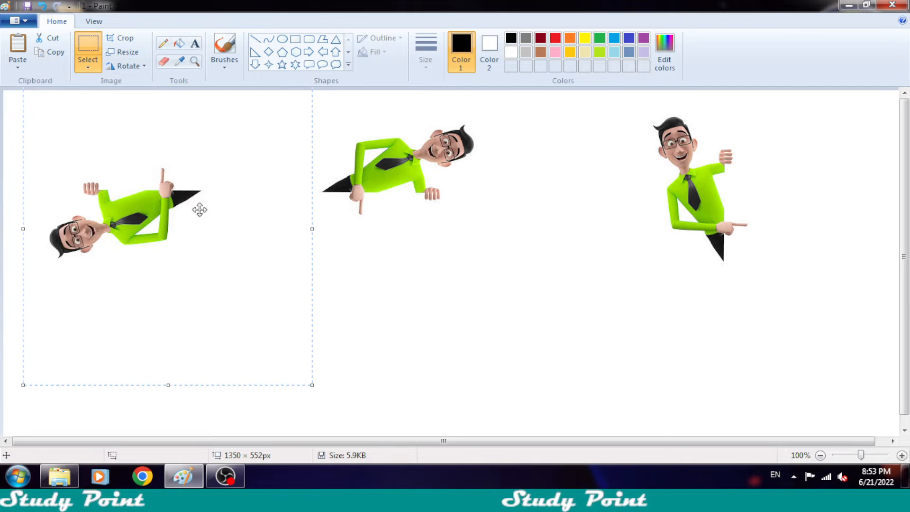
pyautogui.moveTo(150, 235); pyautogui.dragTo(475, 261)
pyautogui.click(269, 313)
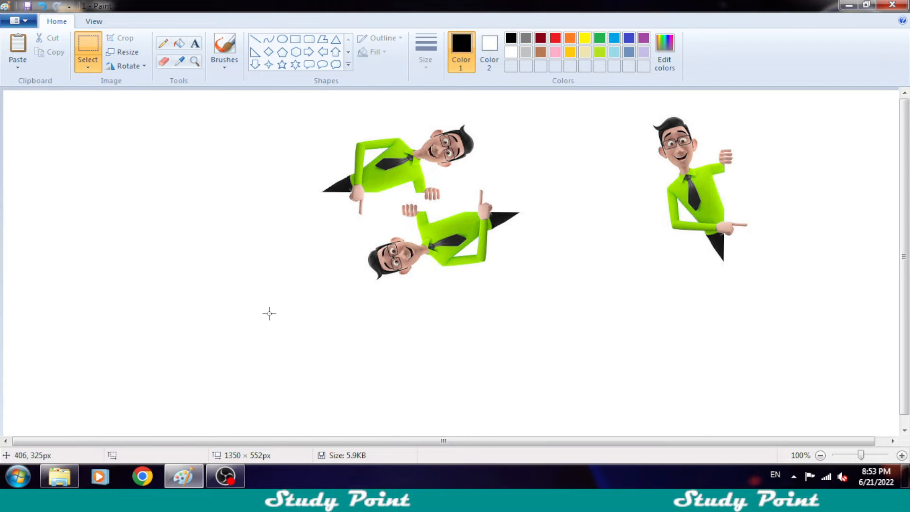
# - Select both sideways men together and shift the pair slightly down and to the right
pyautogui.moveTo(290, 96)
pyautogui.mouseDown()
pyautogui.moveTo(548, 327)
pyautogui.moveTo(552, 351)
pyautogui.mouseUp()
pyautogui.moveTo(448, 218)
pyautogui.mouseDown()
pyautogui.moveTo(485, 261)
pyautogui.moveTo(474, 260)
pyautogui.mouseUp()
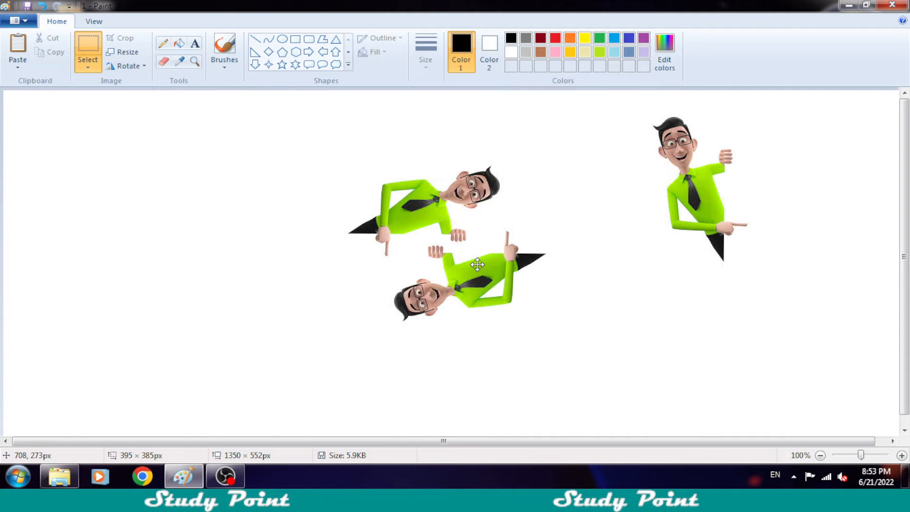
pyautogui.click(277, 186)
# - Paste a copy rotated 180° beside the upright man so their fingers meet, and shift that pair slightly down and to the left
pyautogui.click(16, 42)
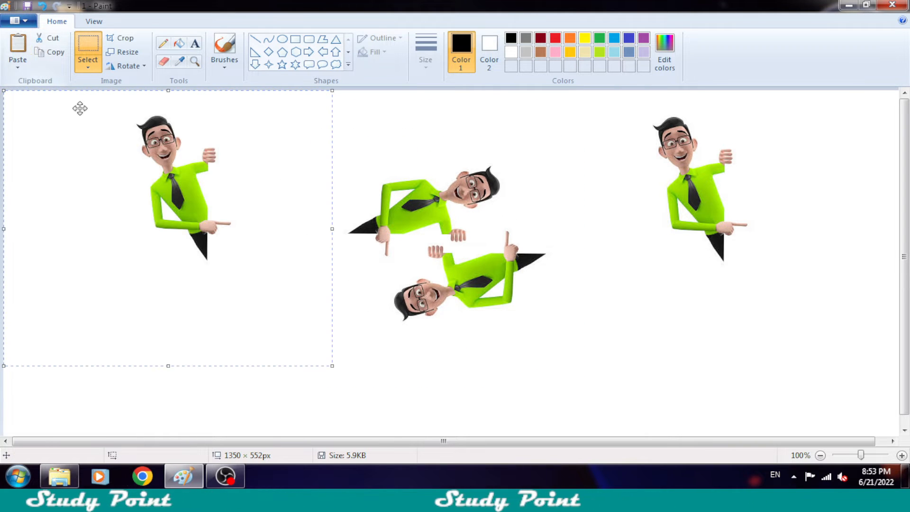
pyautogui.click(128, 67)
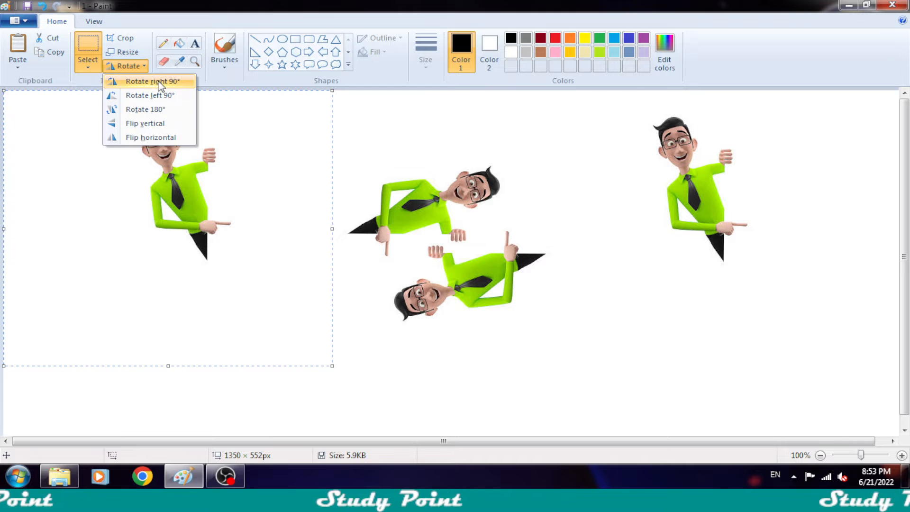
pyautogui.click(146, 109)
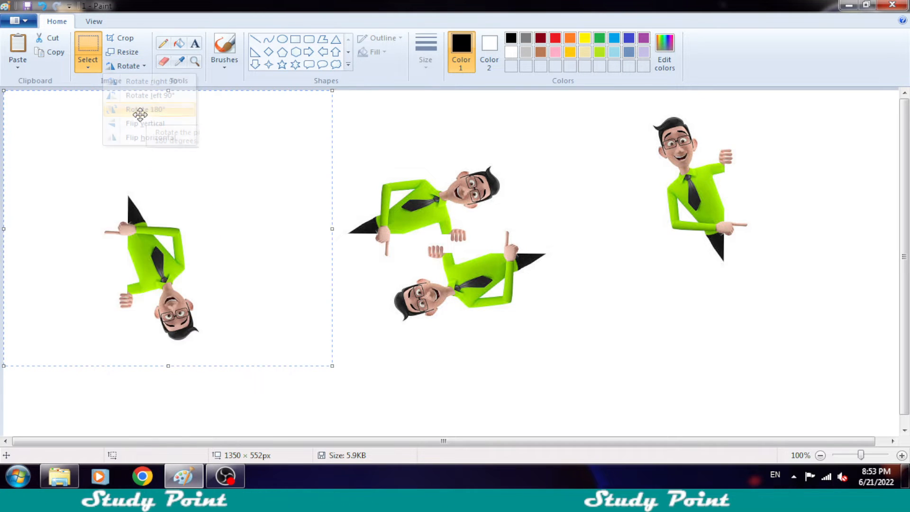
pyautogui.moveTo(142, 280); pyautogui.dragTo(776, 260)
pyautogui.click(607, 108)
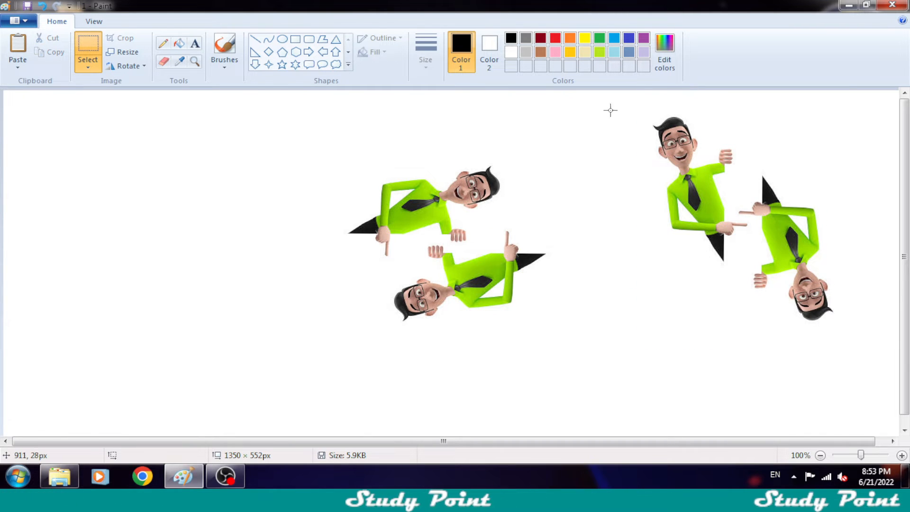
pyautogui.moveTo(620, 106); pyautogui.dragTo(785, 327)
pyautogui.click(220, 189)
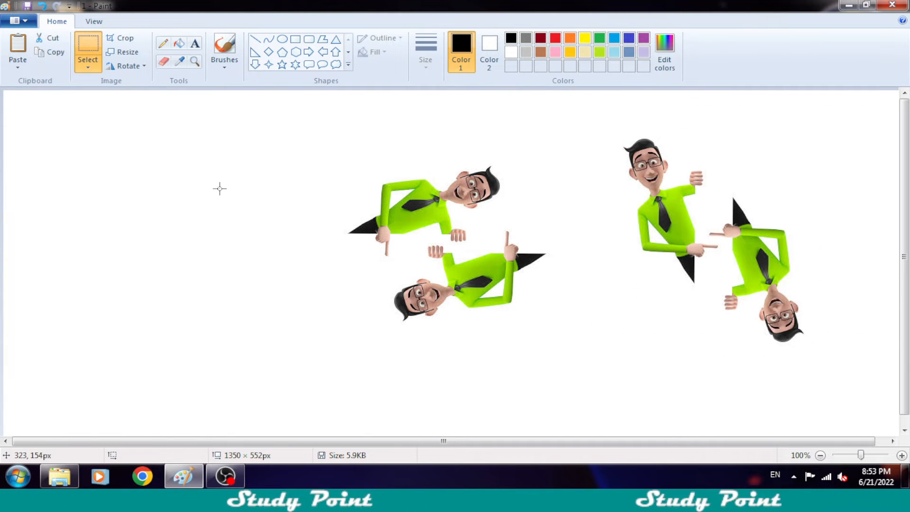
# - Paste another copy of the man, flip it vertically and place it in the lower left of the canvas
pyautogui.click(18, 47)
pyautogui.click(137, 71)
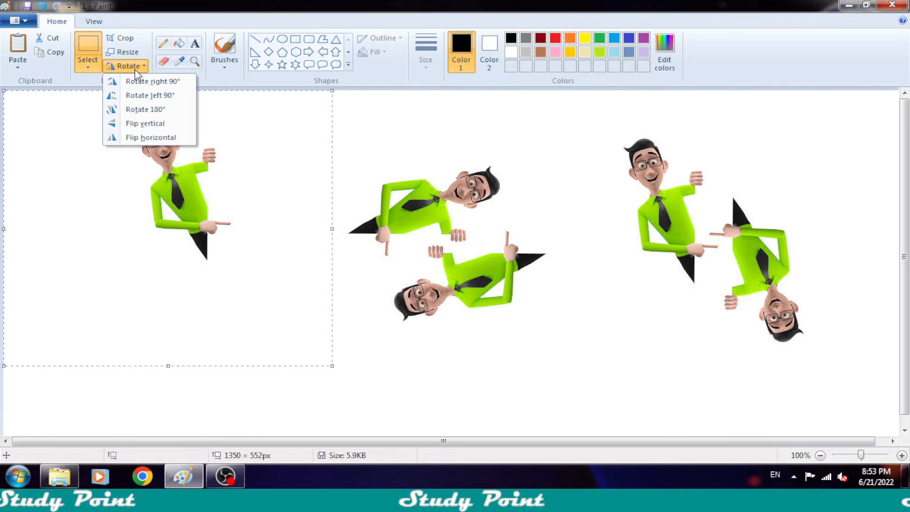
pyautogui.click(164, 123)
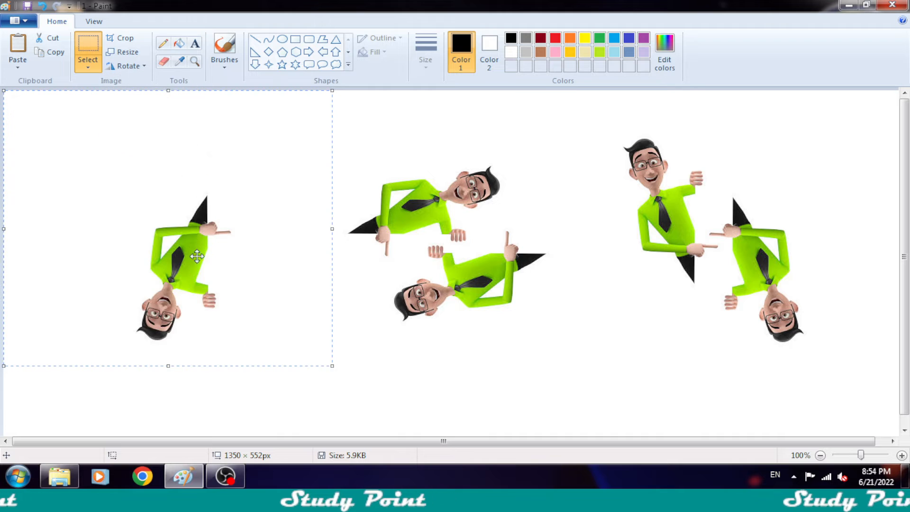
pyautogui.moveTo(204, 265); pyautogui.dragTo(121, 287)
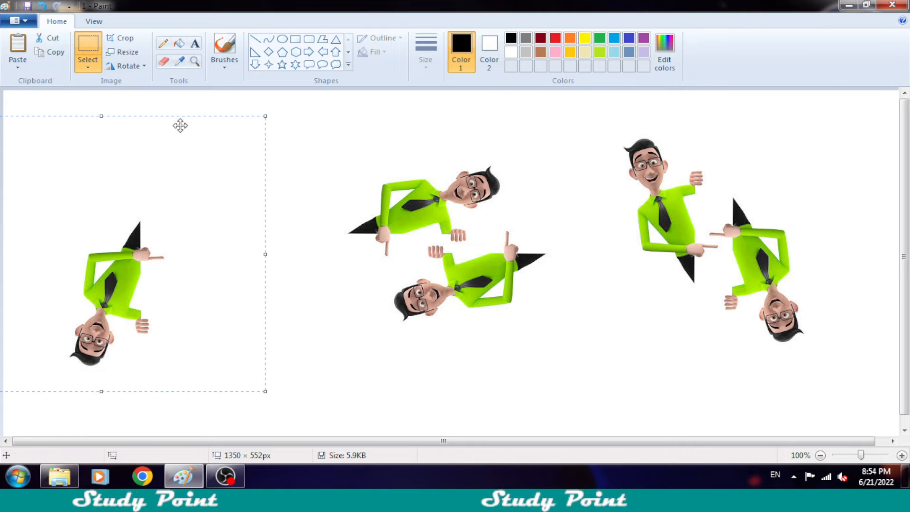
# - Paste another copy, flip it horizontally and place it facing the vertically flipped man at the left of the canvas
pyautogui.click(18, 47)
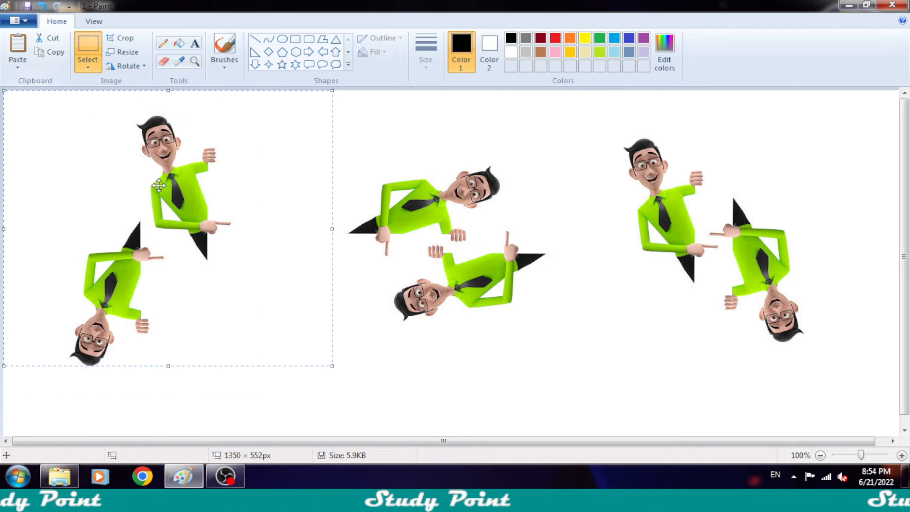
pyautogui.click(124, 69)
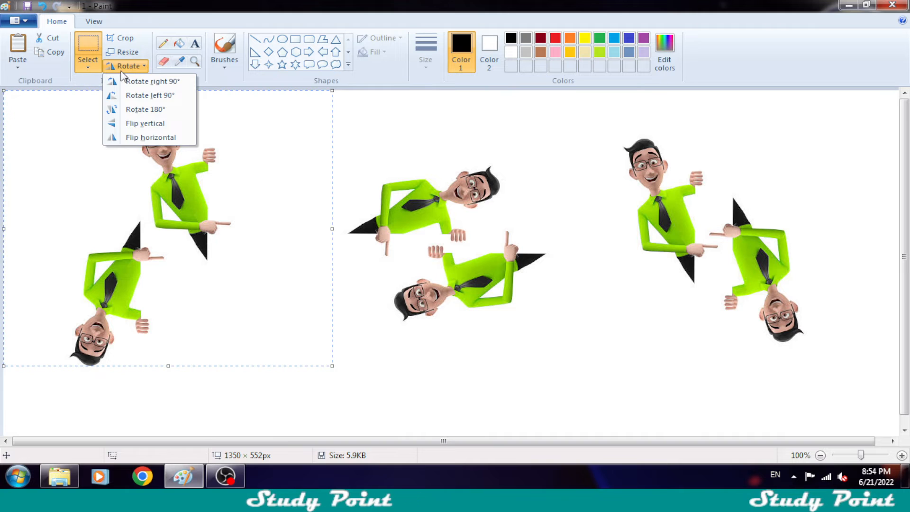
pyautogui.click(150, 137)
pyautogui.moveTo(186, 208); pyautogui.dragTo(201, 247)
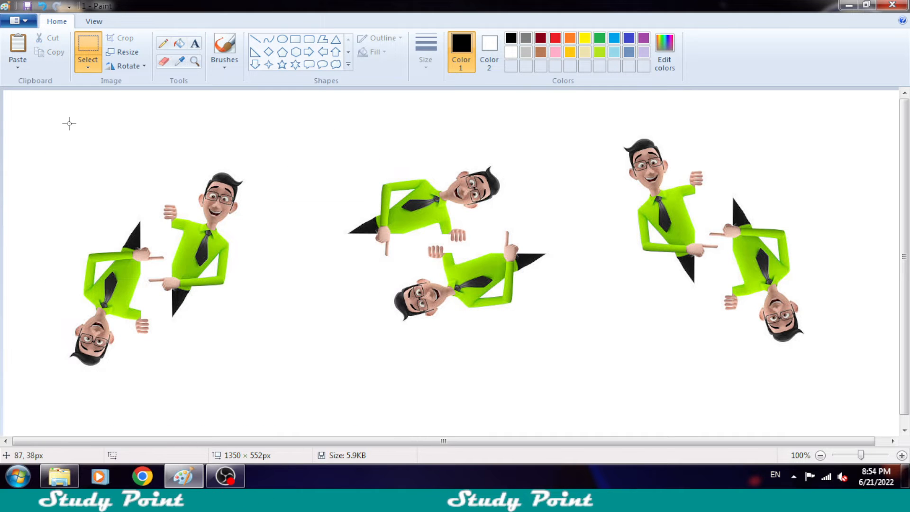
# - Reposition the three pairs of men one by one so they line up in a row across the canvas
pyautogui.moveTo(53, 107)
pyautogui.mouseDown()
pyautogui.moveTo(264, 367)
pyautogui.moveTo(276, 395)
pyautogui.mouseUp()
pyautogui.moveTo(220, 311); pyautogui.dragTo(229, 284)
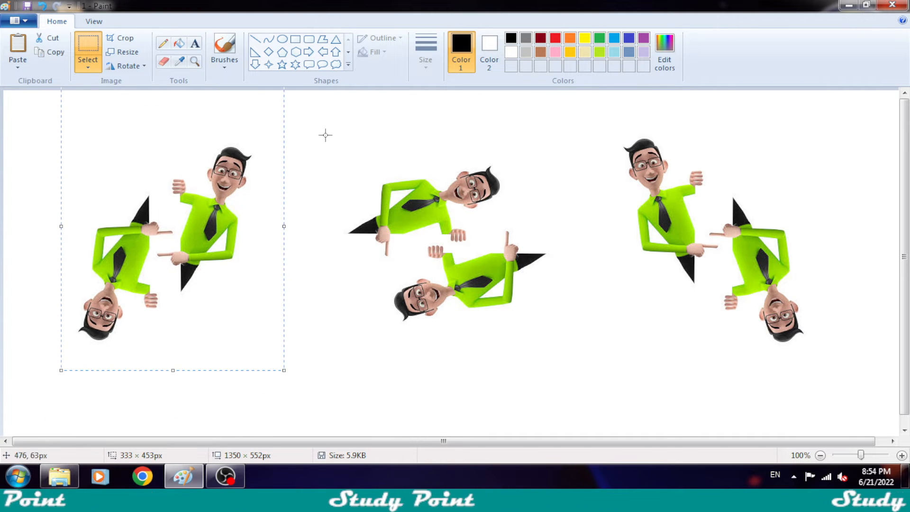
pyautogui.moveTo(309, 101); pyautogui.dragTo(568, 410)
pyautogui.moveTo(519, 330); pyautogui.dragTo(496, 311)
pyautogui.moveTo(609, 107); pyautogui.dragTo(837, 368)
pyautogui.moveTo(789, 273); pyautogui.dragTo(741, 270)
pyautogui.click(319, 311)
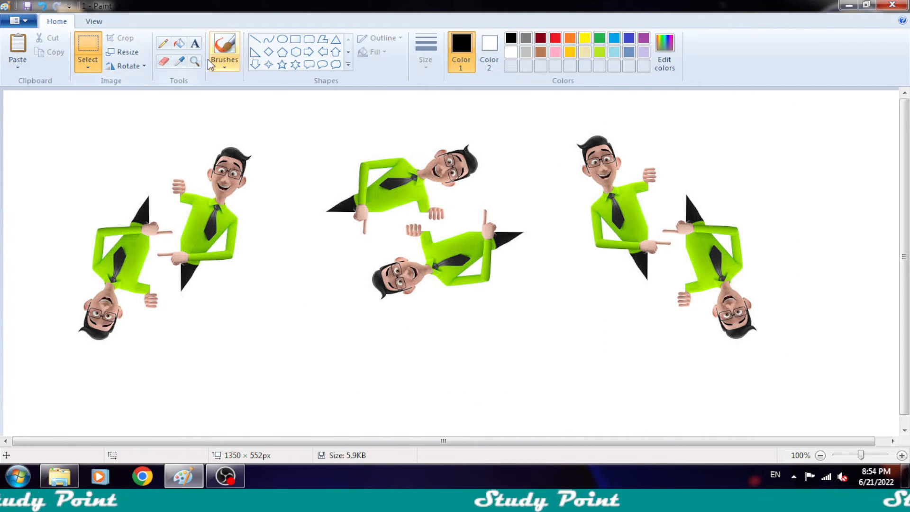
# - Draw red ellipses around the closed hands: one per hand in the outer pairs and one around both hands of the middle pair
pyautogui.click(282, 39)
pyautogui.click(555, 38)
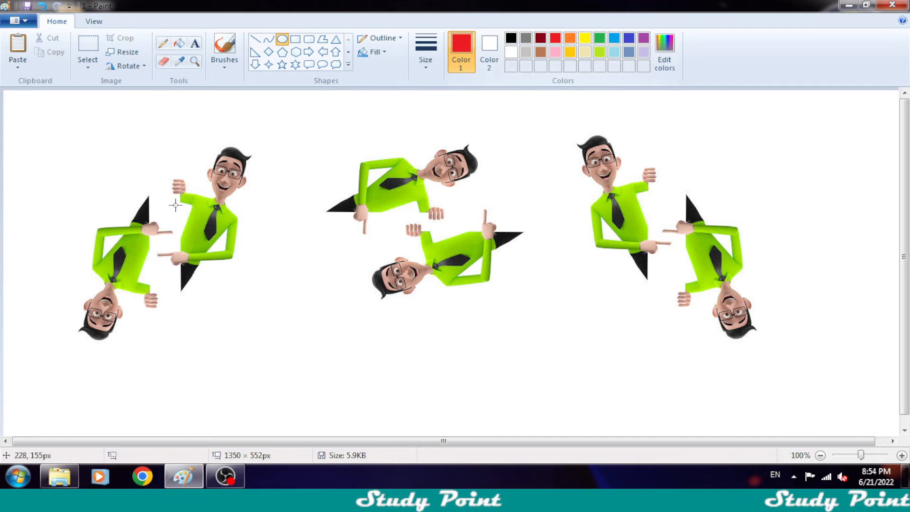
pyautogui.moveTo(149, 149); pyautogui.dragTo(200, 169)
pyautogui.moveTo(136, 279); pyautogui.dragTo(155, 300)
pyautogui.moveTo(388, 196)
pyautogui.mouseDown()
pyautogui.moveTo(459, 248)
pyautogui.moveTo(418, 228)
pyautogui.mouseUp()
pyautogui.moveTo(629, 148)
pyautogui.mouseDown()
pyautogui.moveTo(654, 188)
pyautogui.moveTo(686, 206)
pyautogui.moveTo(663, 176)
pyautogui.mouseUp()
pyautogui.moveTo(662, 276)
pyautogui.mouseDown()
pyautogui.moveTo(720, 327)
pyautogui.moveTo(708, 316)
pyautogui.mouseUp()
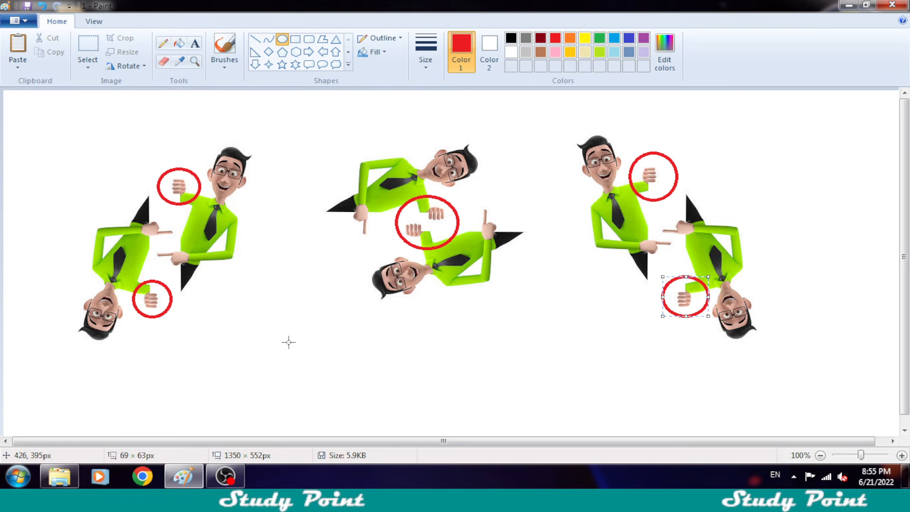
# - Crop the picture to the left pair of men and undo the crop
pyautogui.click(87, 45)
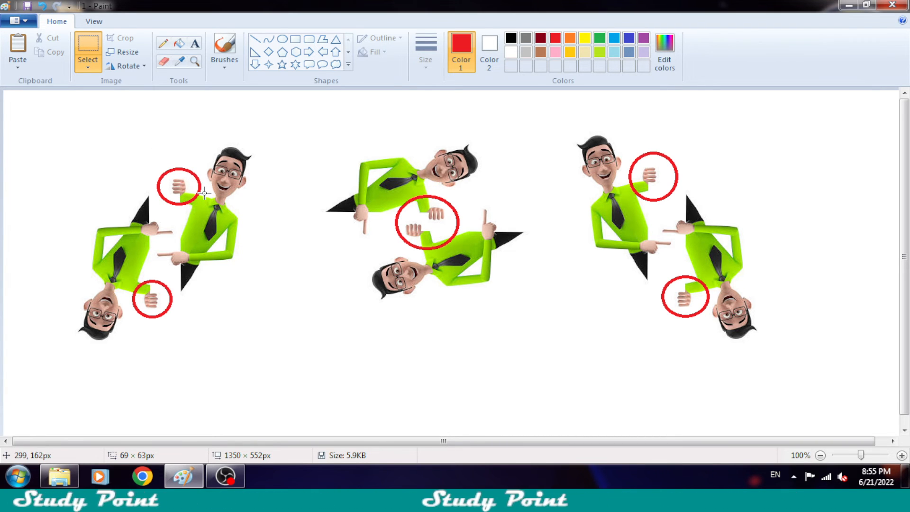
pyautogui.moveTo(44, 126); pyautogui.dragTo(279, 382)
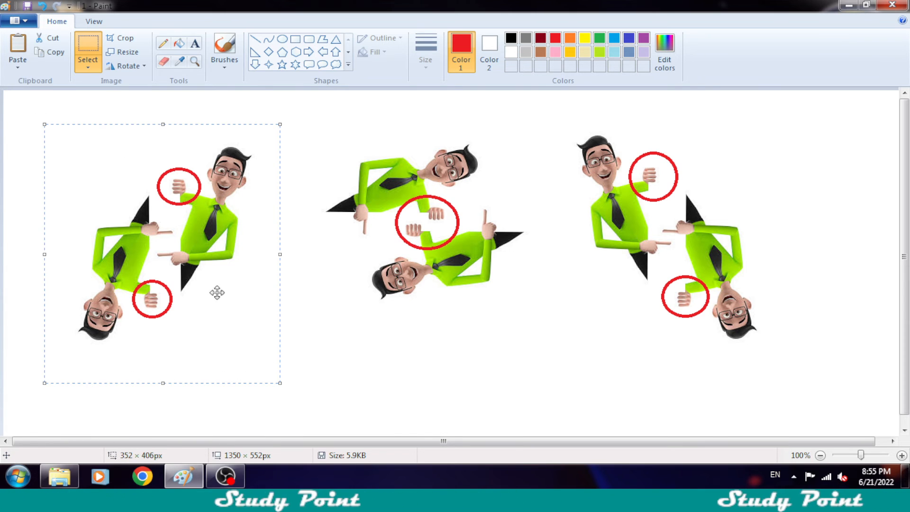
pyautogui.click(132, 42)
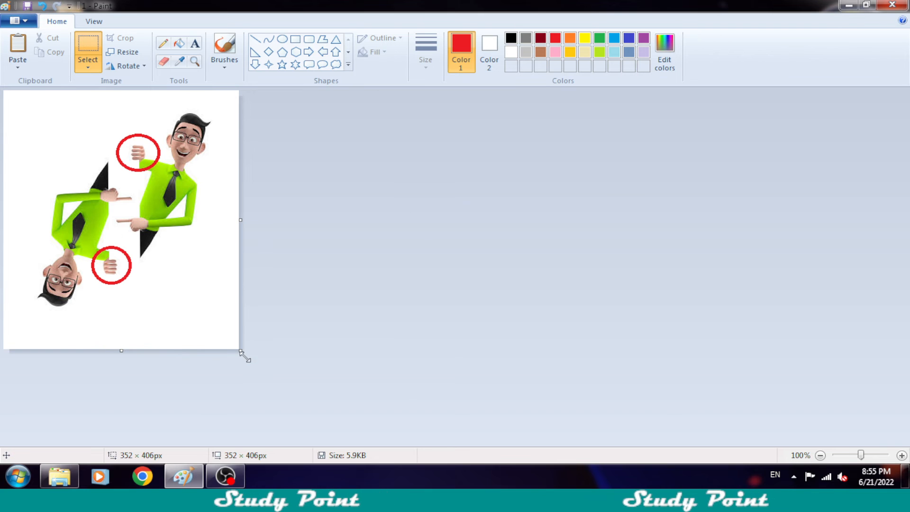
pyautogui.hotkey('ctrl', 'z')
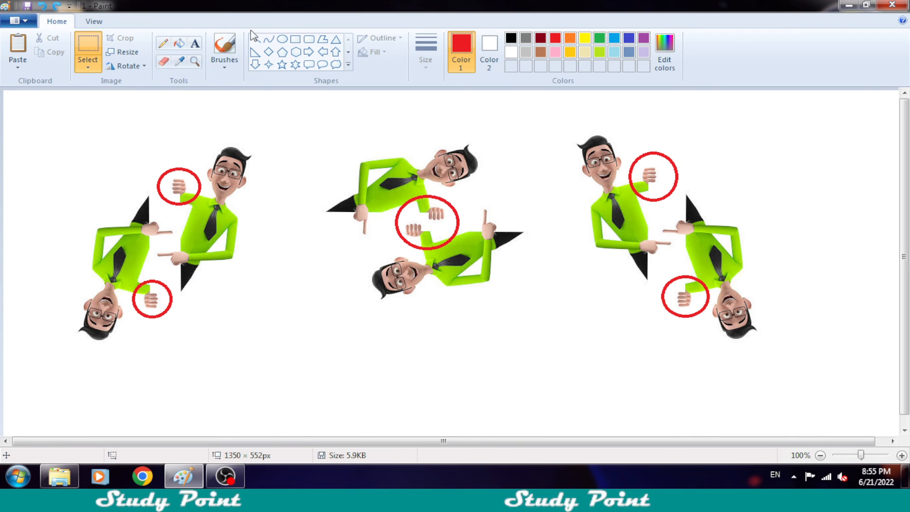
# - Draw a red rectangle in the empty area below the men, select the area around it and delete it
pyautogui.click(295, 39)
pyautogui.moveTo(261, 298)
pyautogui.mouseDown()
pyautogui.moveTo(361, 384)
pyautogui.moveTo(317, 380)
pyautogui.mouseUp()
pyautogui.click(327, 301)
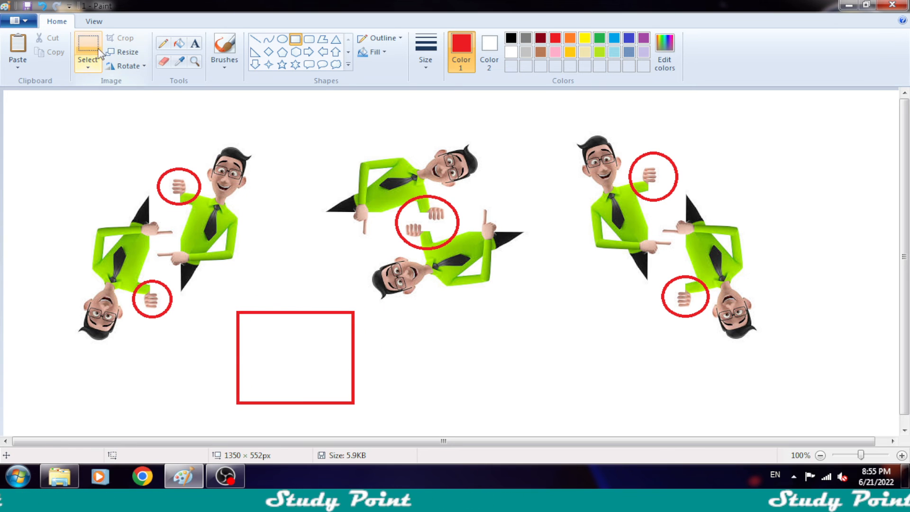
pyautogui.click(100, 52)
pyautogui.moveTo(212, 295); pyautogui.dragTo(372, 418)
pyautogui.press('Delete')
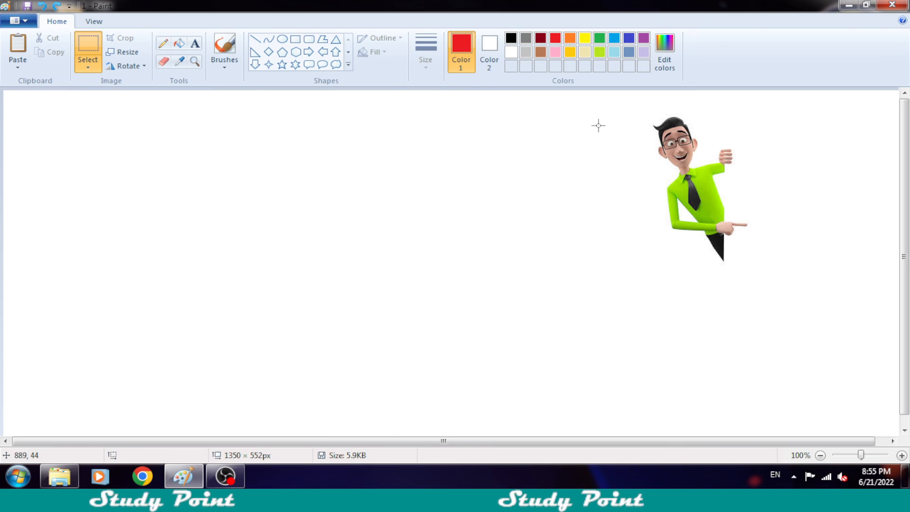
# - Frame the single man with a red rectangle about 246 × 262 px, shifted slightly to sit around him
pyautogui.moveTo(609, 99); pyautogui.dragTo(776, 264)
pyautogui.press('Escape')
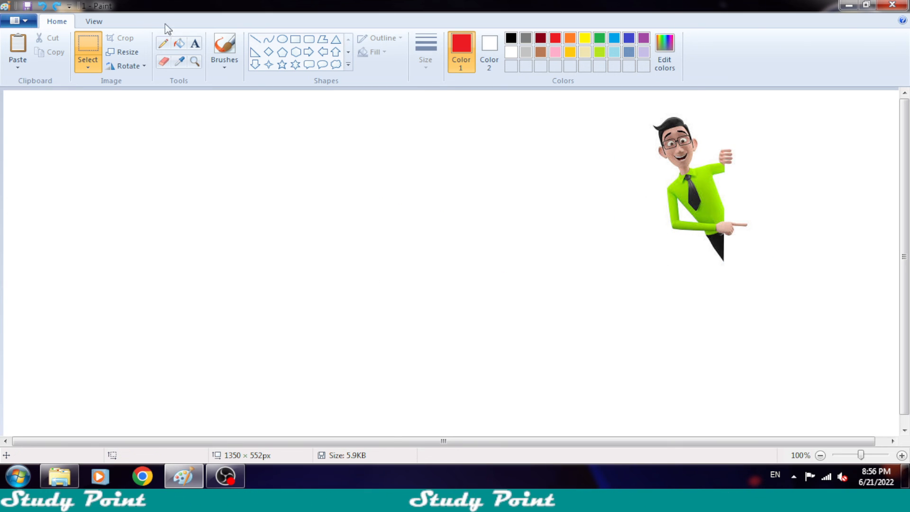
pyautogui.click(296, 39)
pyautogui.moveTo(608, 103); pyautogui.dragTo(774, 262)
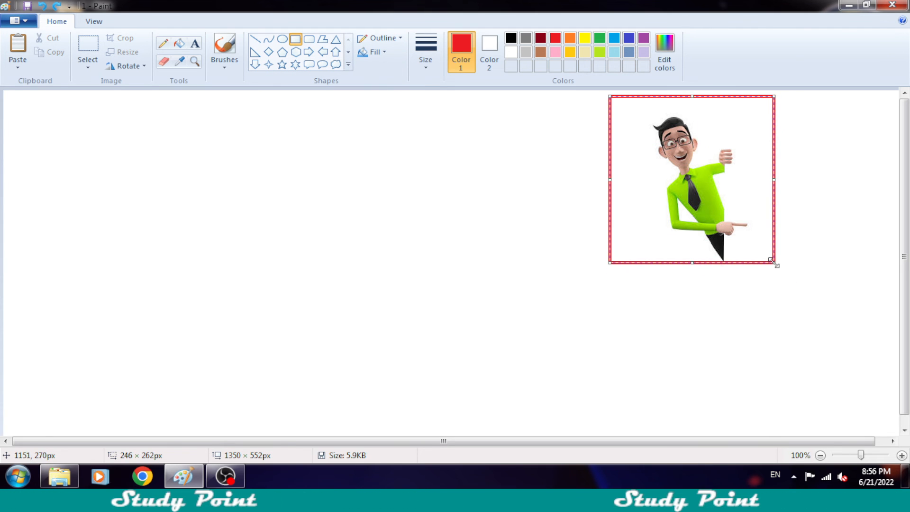
pyautogui.moveTo(752, 233); pyautogui.dragTo(758, 237)
pyautogui.click(448, 170)
# - Crop the picture to an area of about 300 × 303 px around the framed man
pyautogui.click(95, 41)
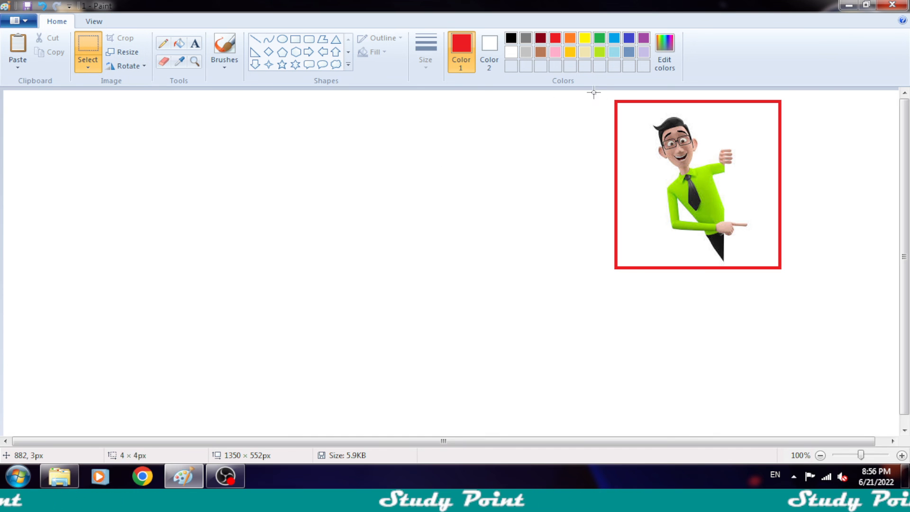
pyautogui.moveTo(594, 92); pyautogui.dragTo(794, 286)
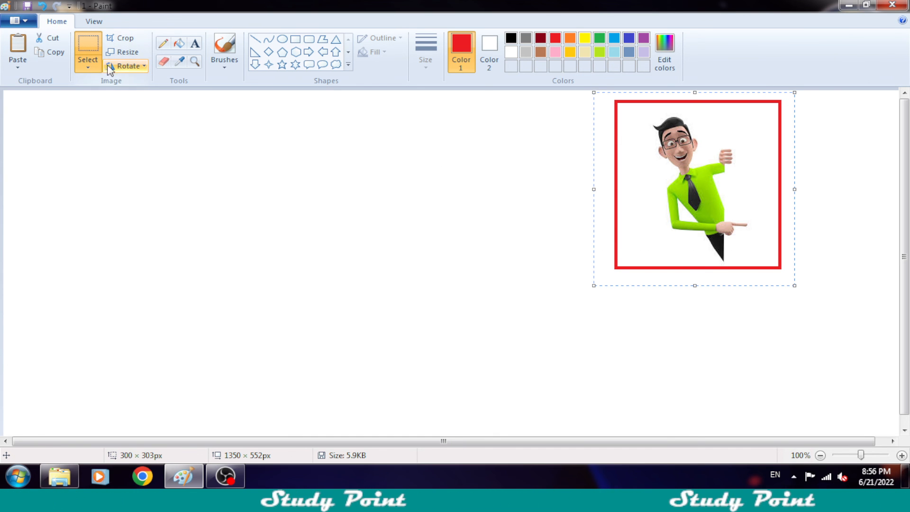
pyautogui.click(126, 39)
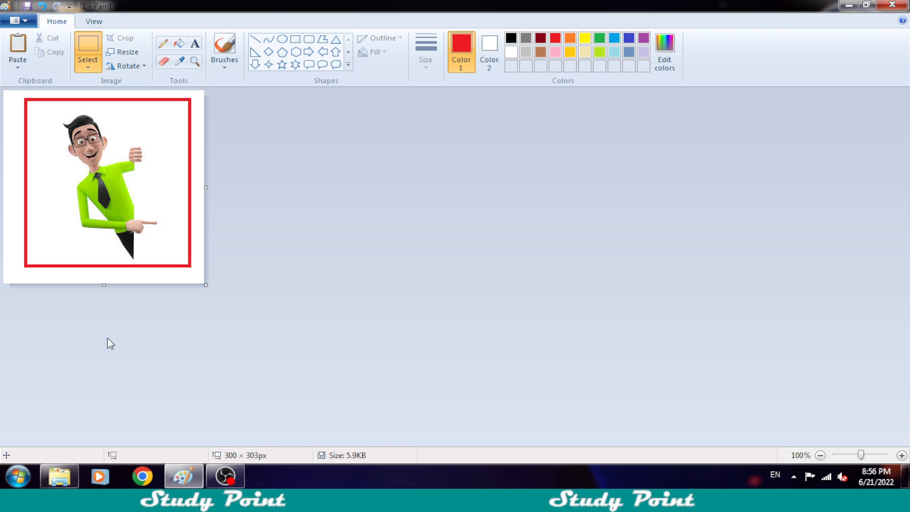
# - Draw a second red rectangle about 275 × 288 px around the first frame and fill the gap between them with red
pyautogui.click(295, 39)
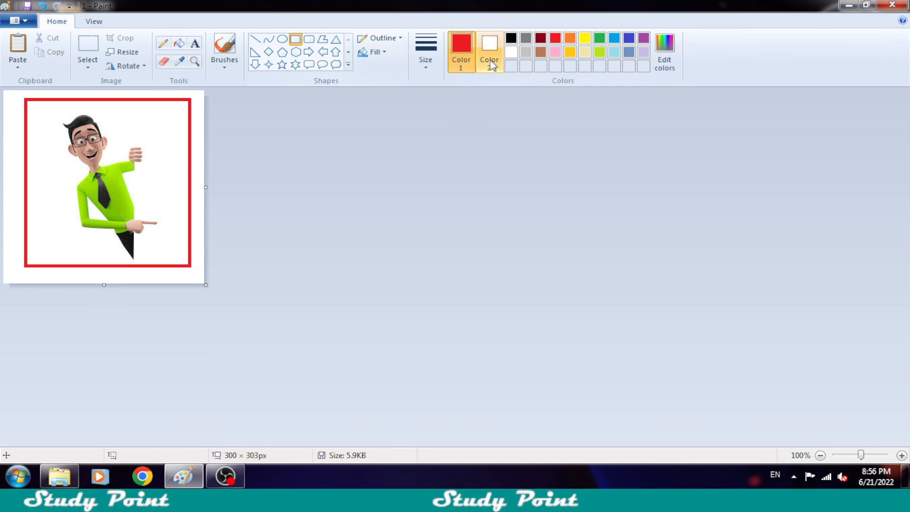
pyautogui.moveTo(16, 94); pyautogui.dragTo(200, 274)
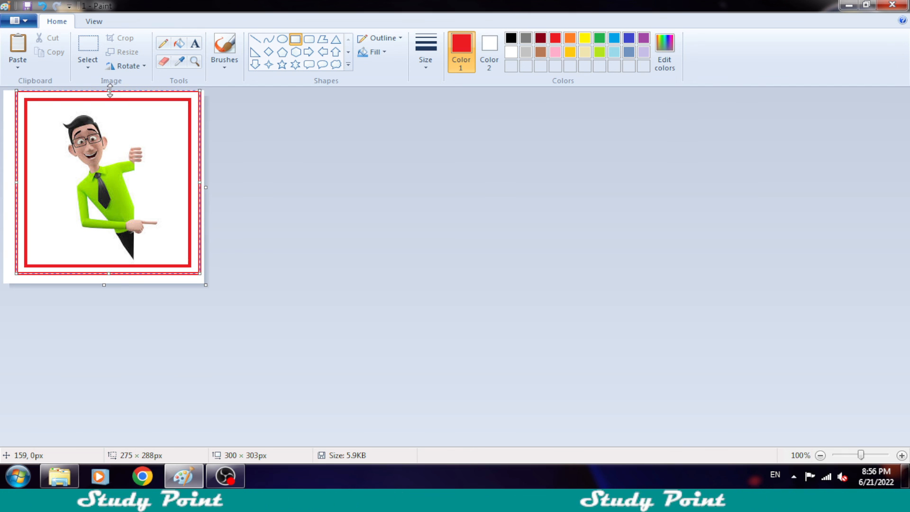
pyautogui.moveTo(110, 94); pyautogui.dragTo(110, 91)
pyautogui.click(225, 145)
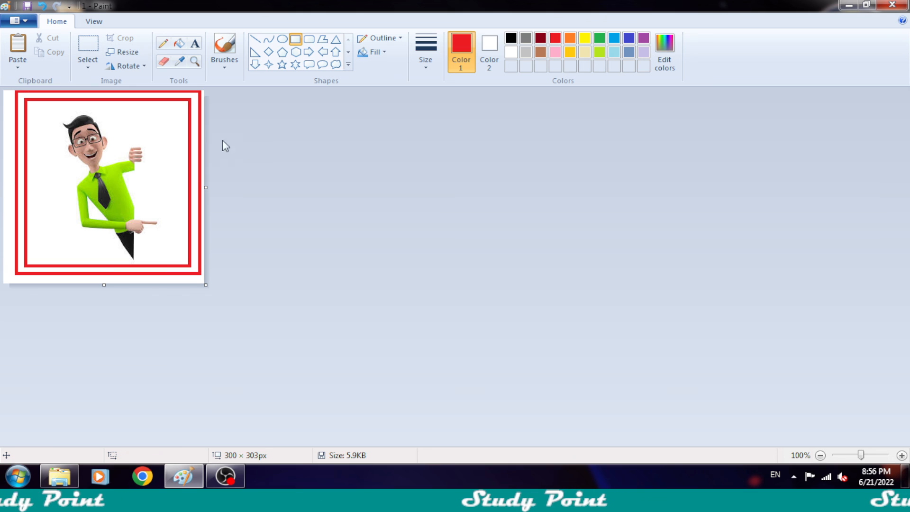
pyautogui.click(180, 43)
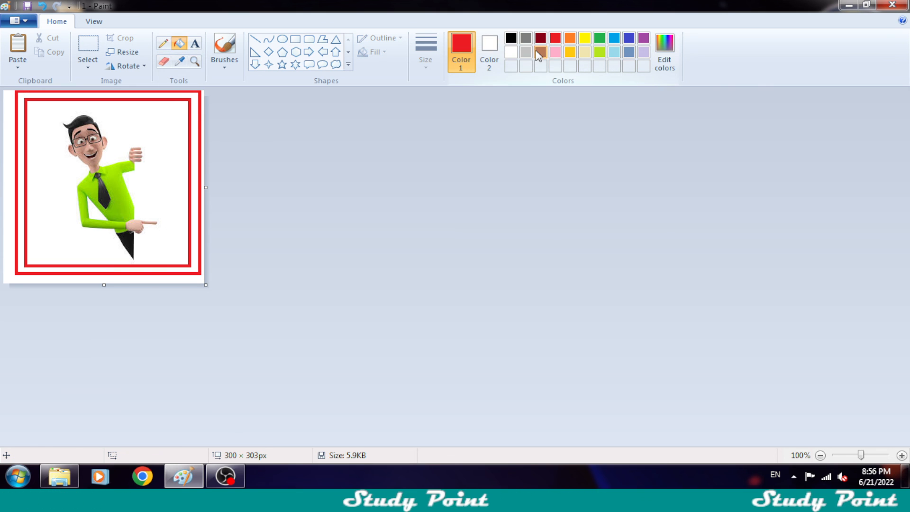
pyautogui.click(198, 175)
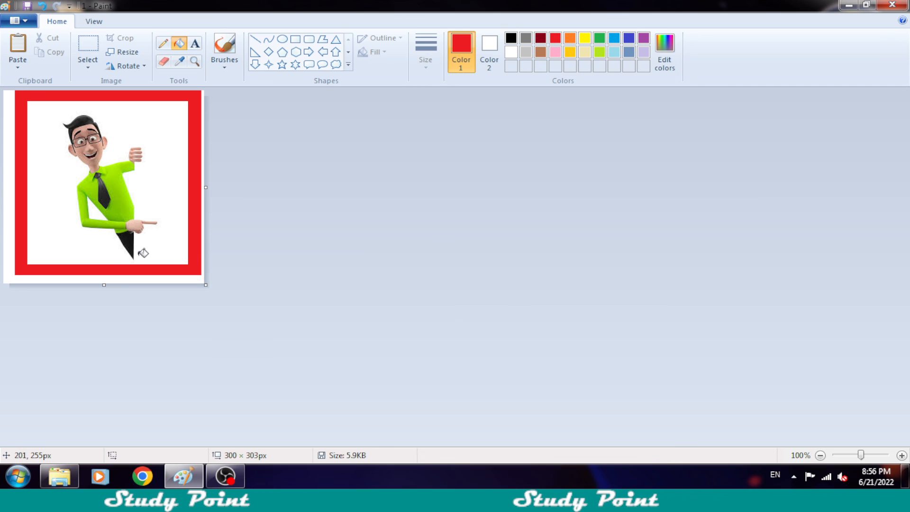